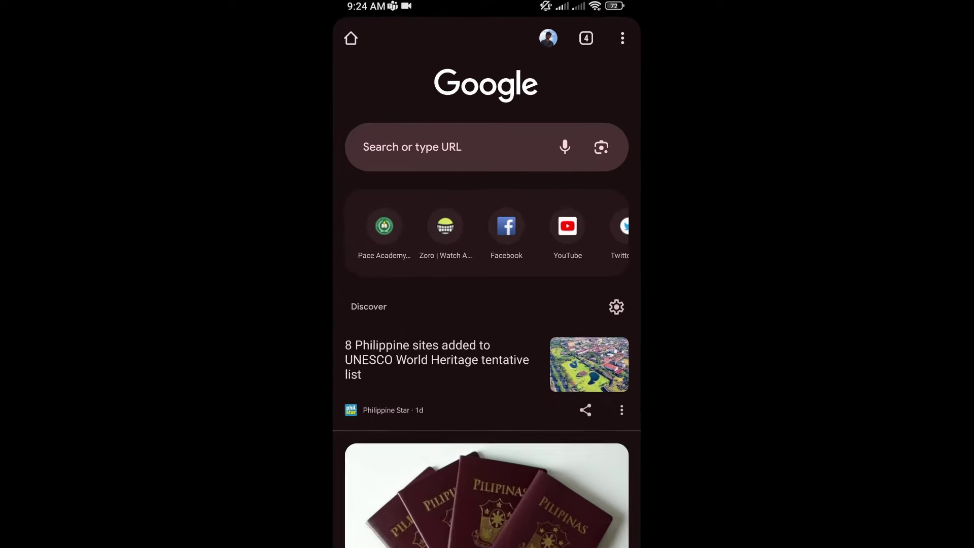
# Open portal.paceacademy.edu.ph in Android Chrome from the 'port' address suggestion
pyautogui.click(412, 147)
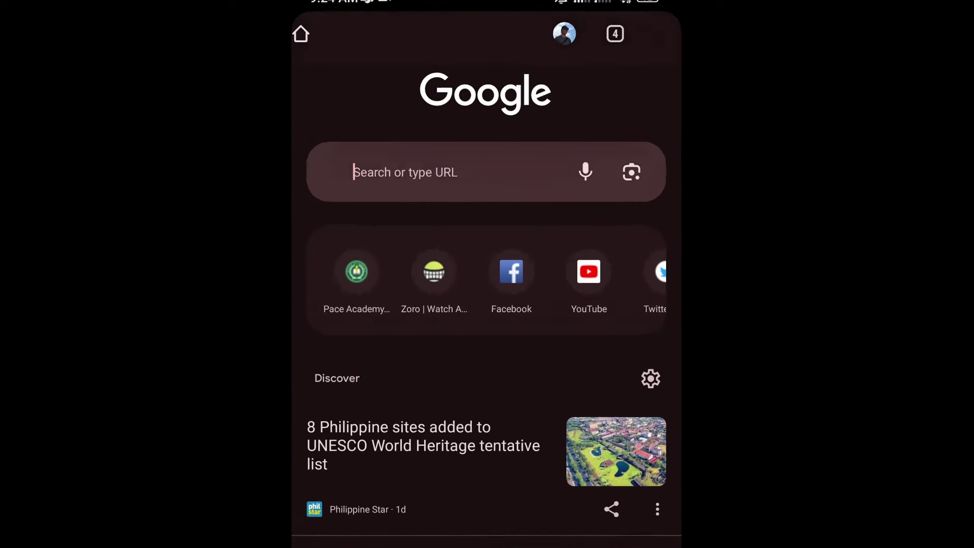
pyautogui.write('port')
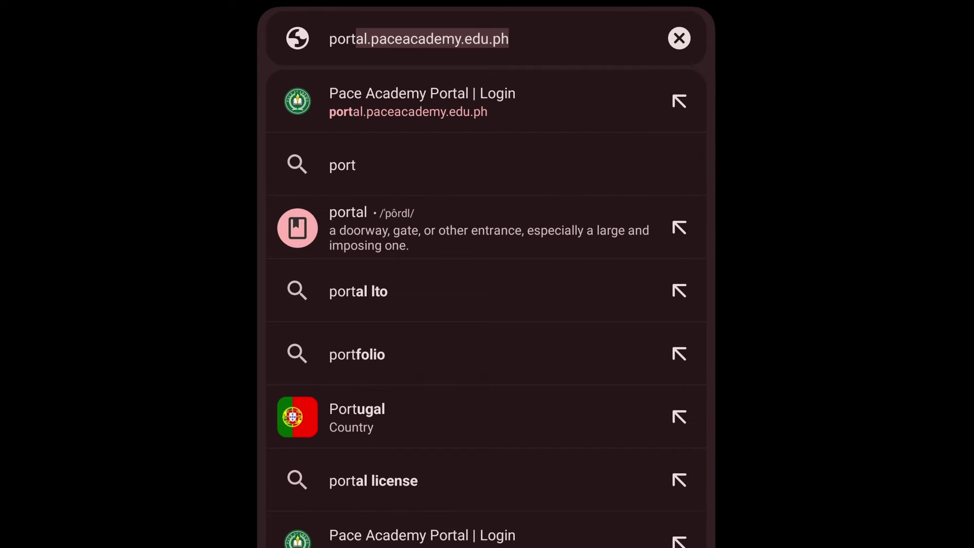
pyautogui.press('Return')
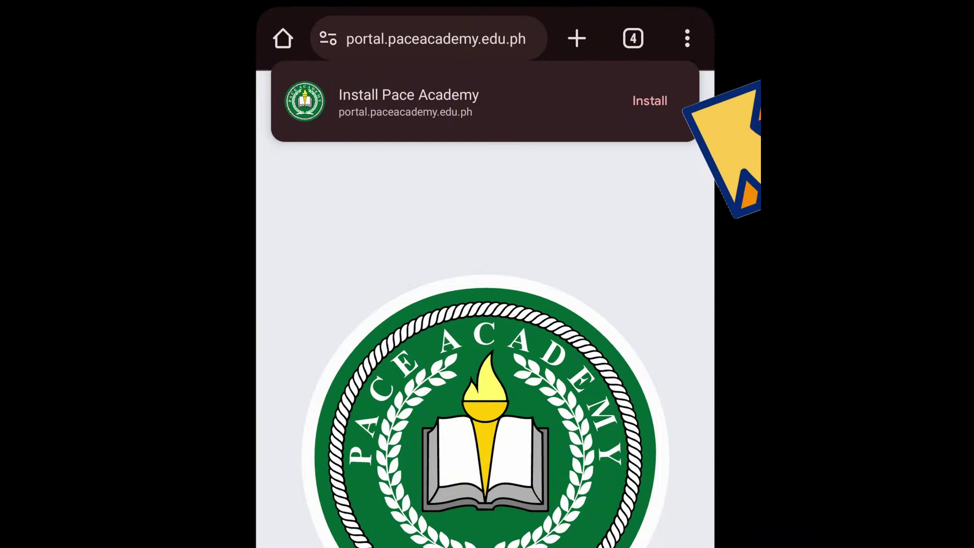
# Install the Pace Academy portal as an Android app and show its home-screen icon
pyautogui.click(650, 100)
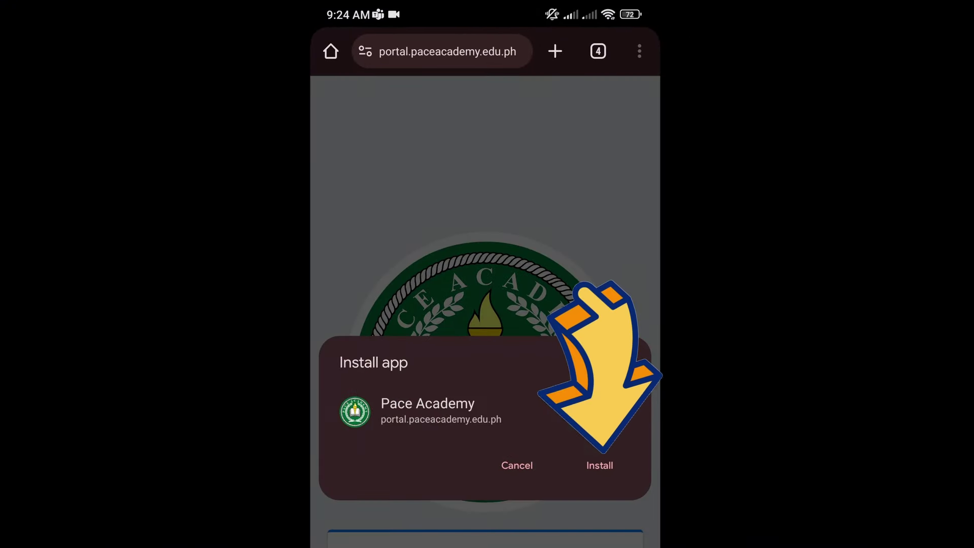
pyautogui.click(600, 466)
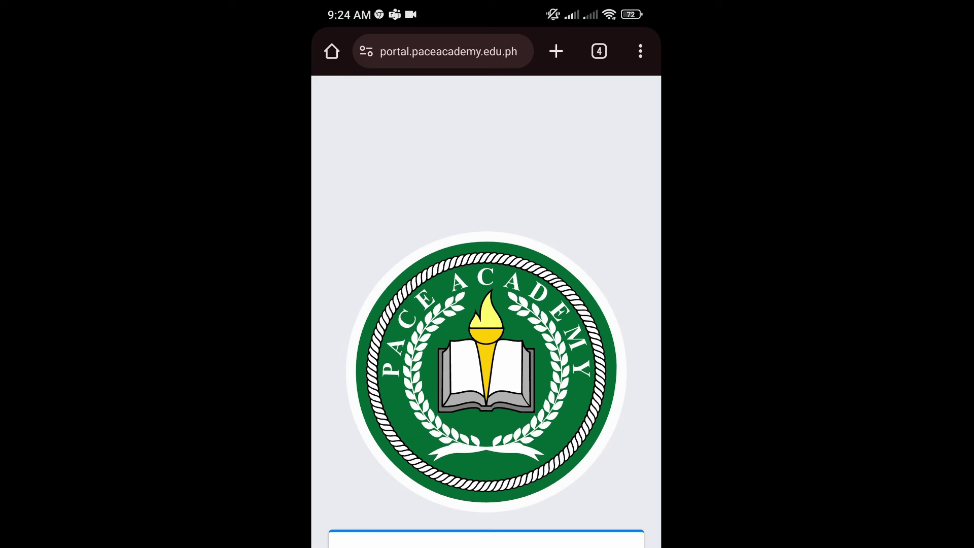
pyautogui.press('super')
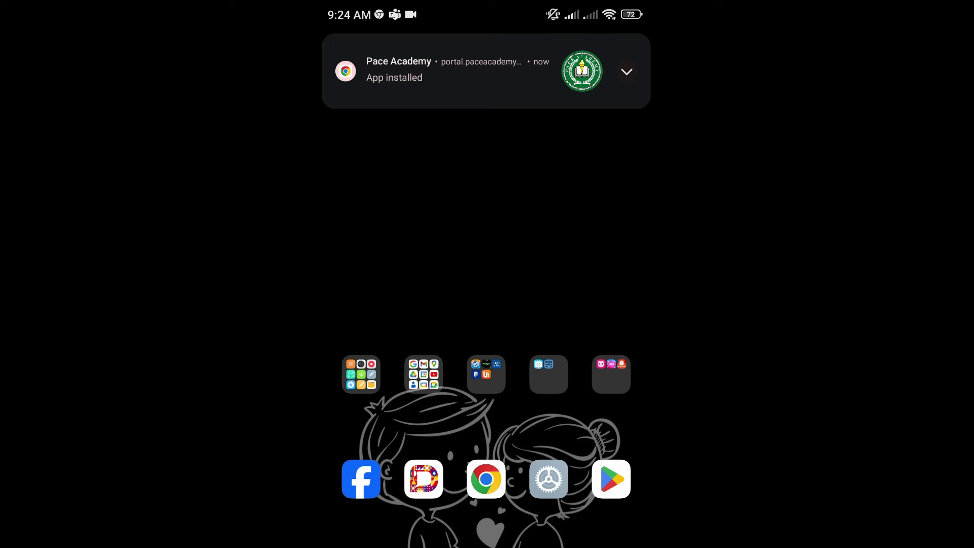
pyautogui.moveTo(583, 253); pyautogui.dragTo(381, 254)
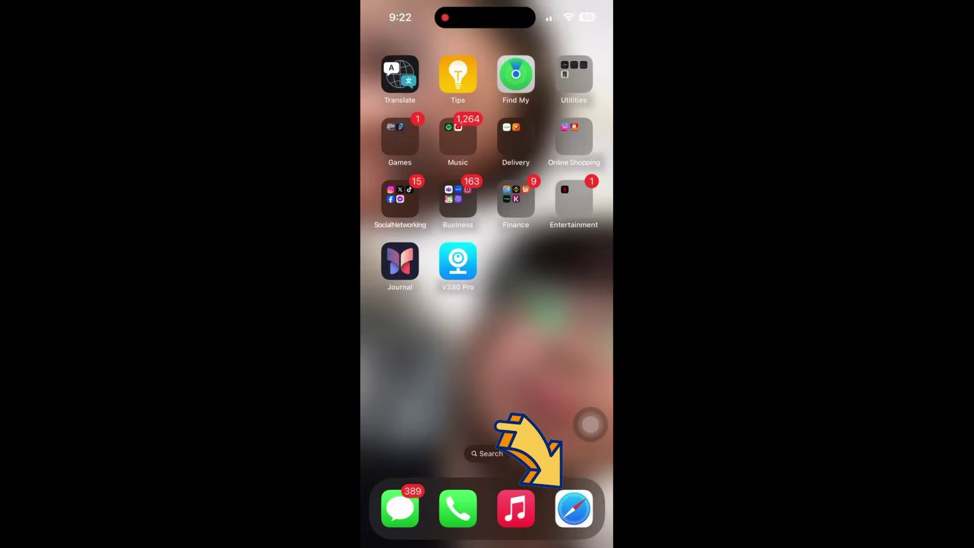
# Load the portal.paceacademy.edu.ph login page in Safari on the iPhone
pyautogui.click(574, 508)
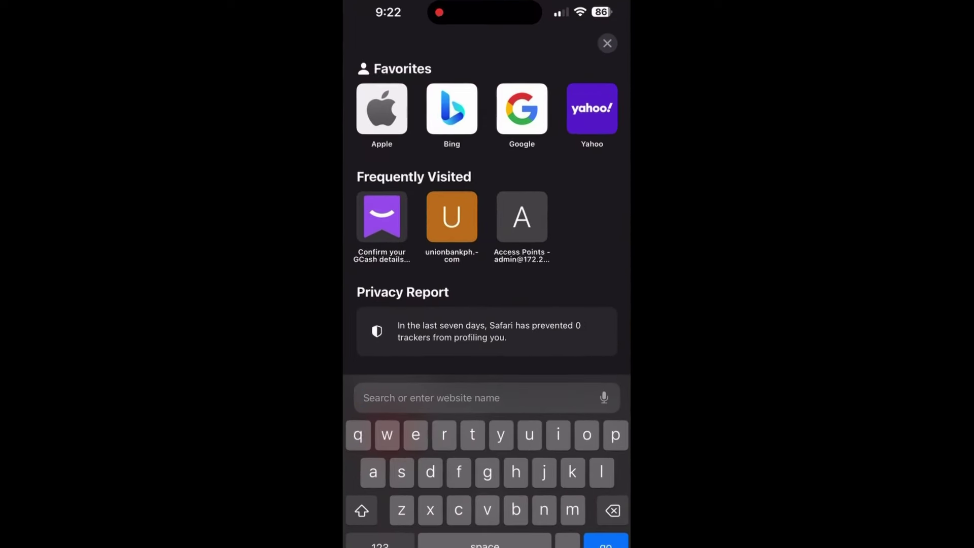
pyautogui.write('portal')
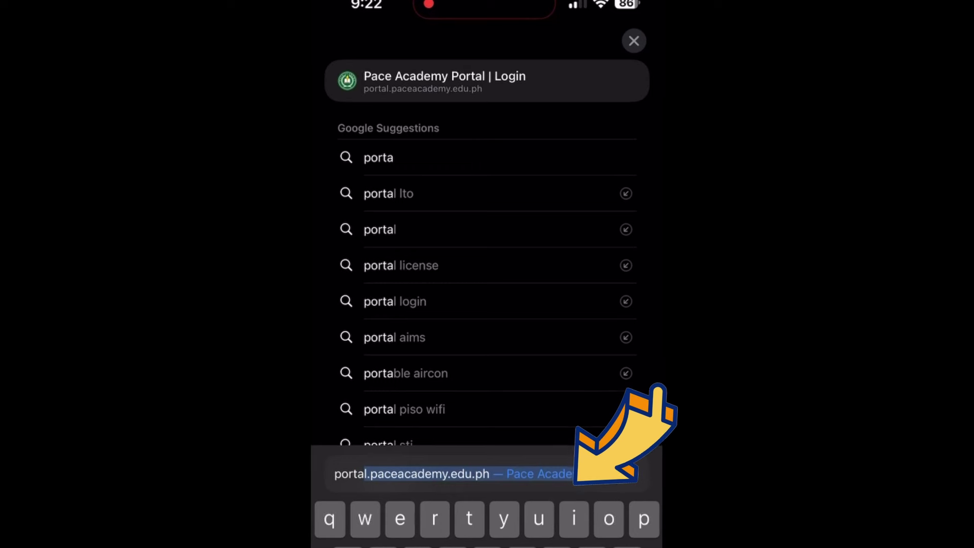
pyautogui.write('.')
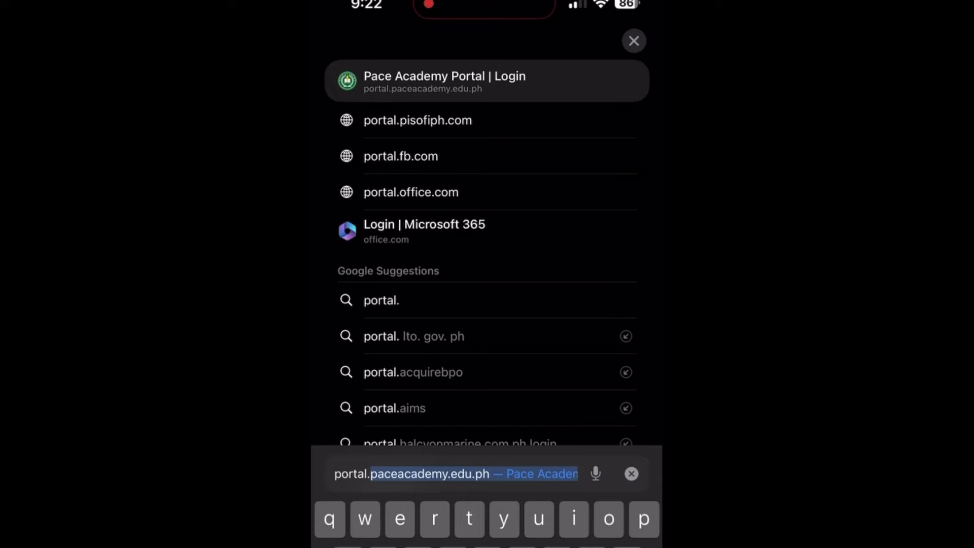
pyautogui.press('Return')
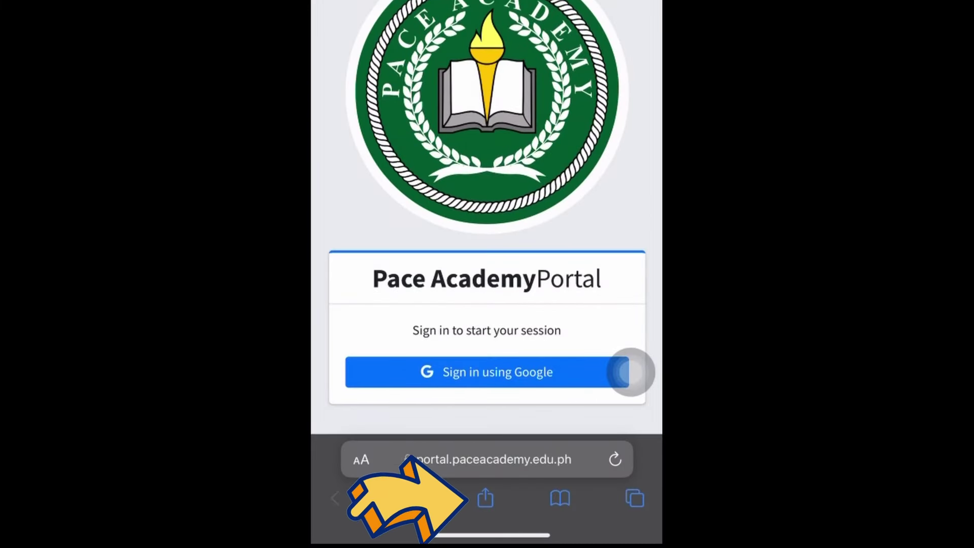
# Add the portal login page to the iPhone home screen via Safari's Share sheet
pyautogui.click(486, 498)
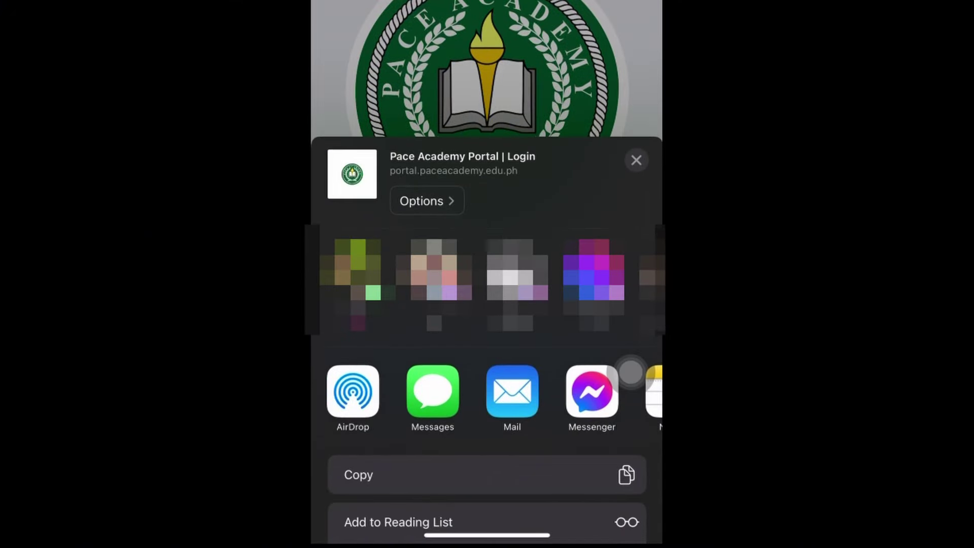
pyautogui.hscroll(1, 631, 373)
pyautogui.scroll(-5, 630, 373)
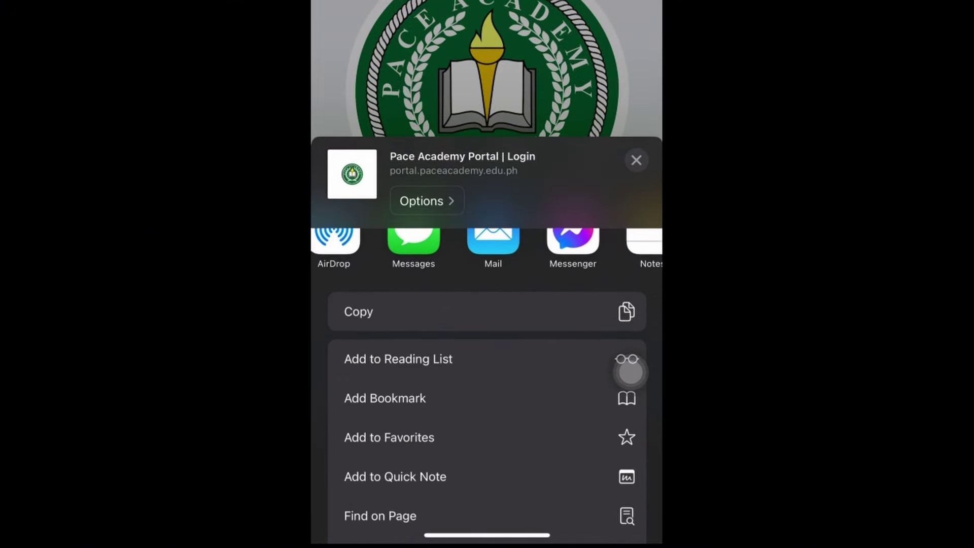
pyautogui.scroll(-3, 631, 373)
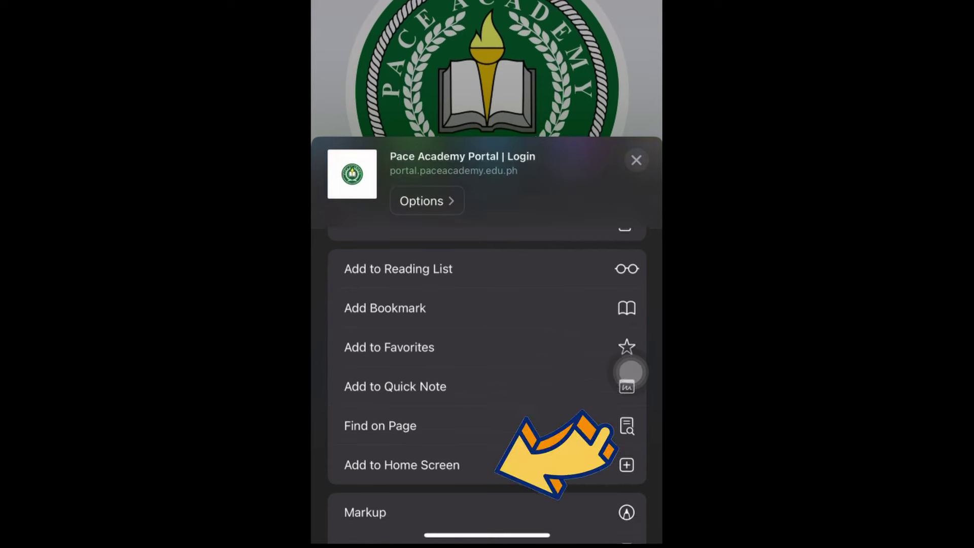
pyautogui.click(402, 465)
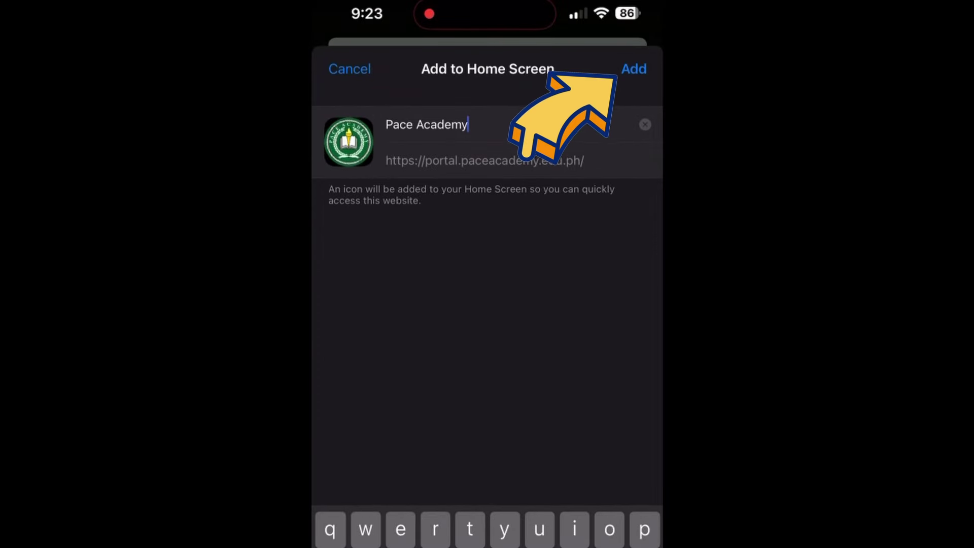
pyautogui.click(634, 70)
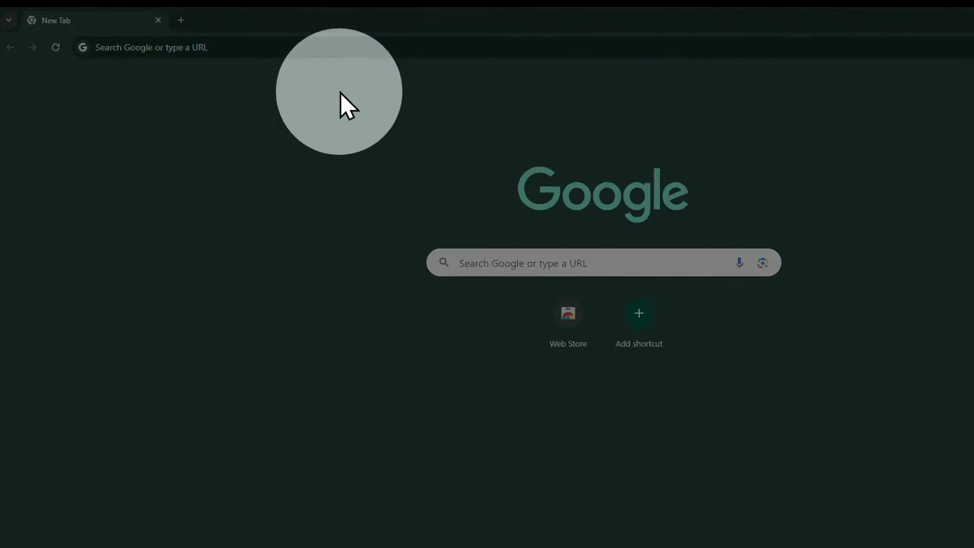
# Go to portal.paceacademy.edu.ph in desktop Chrome
pyautogui.click(329, 47)
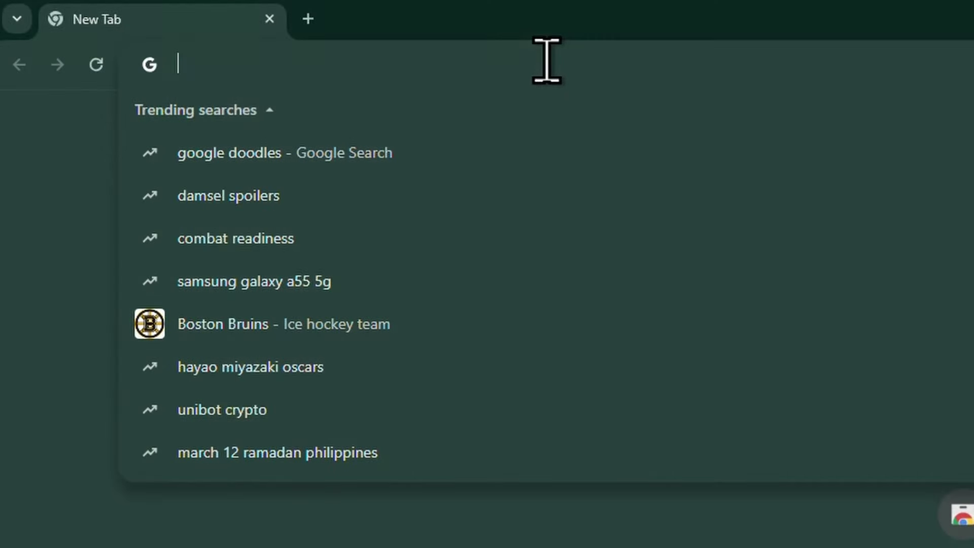
pyautogui.write('portal.')
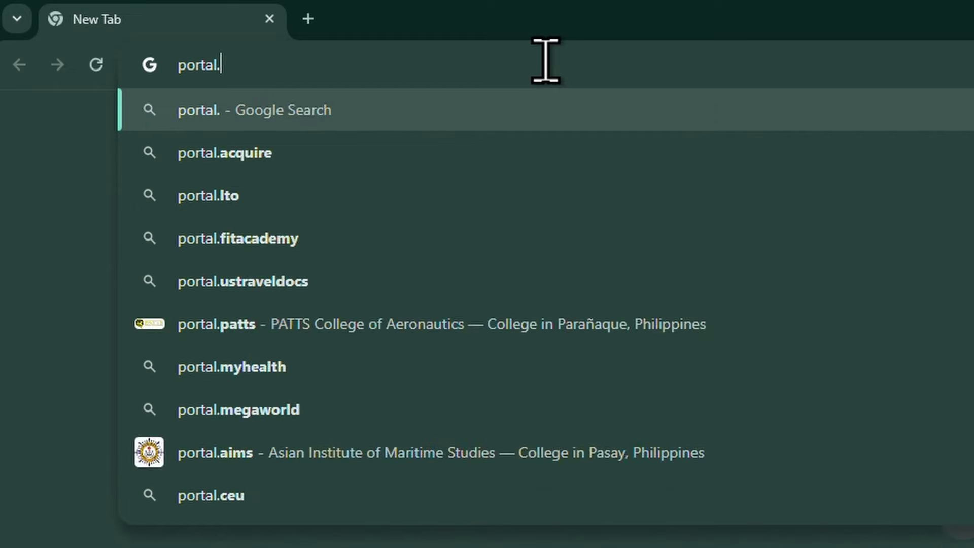
pyautogui.write('paceacademy.edu.')
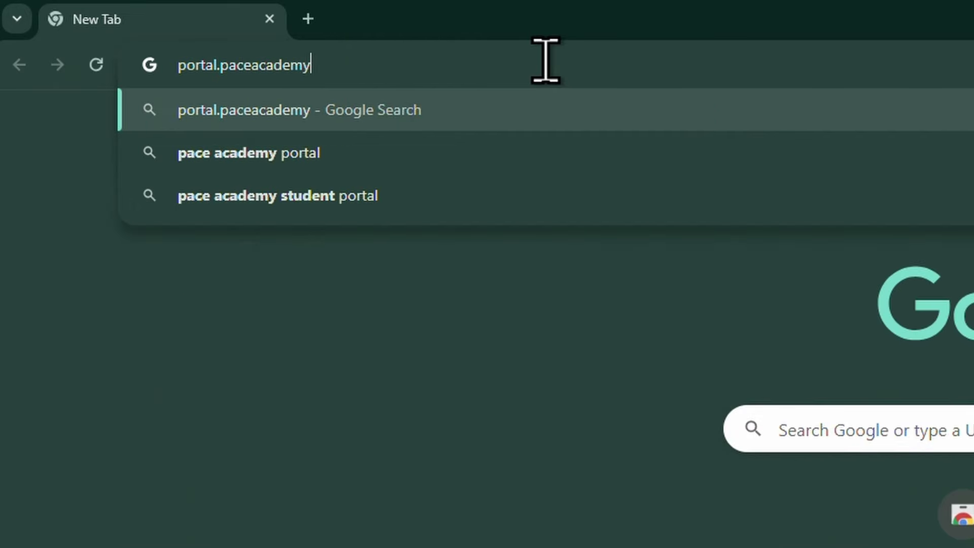
pyautogui.write('ph')
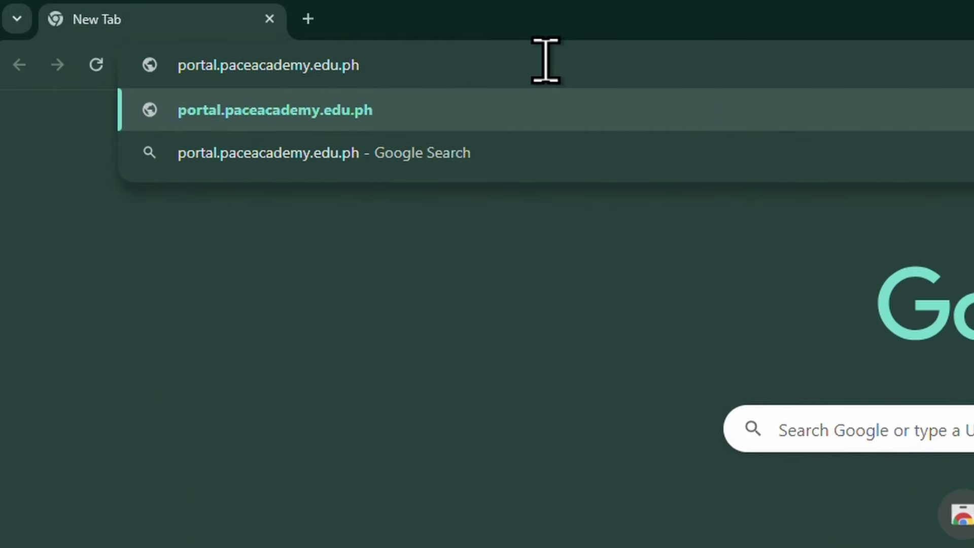
pyautogui.press('Return')
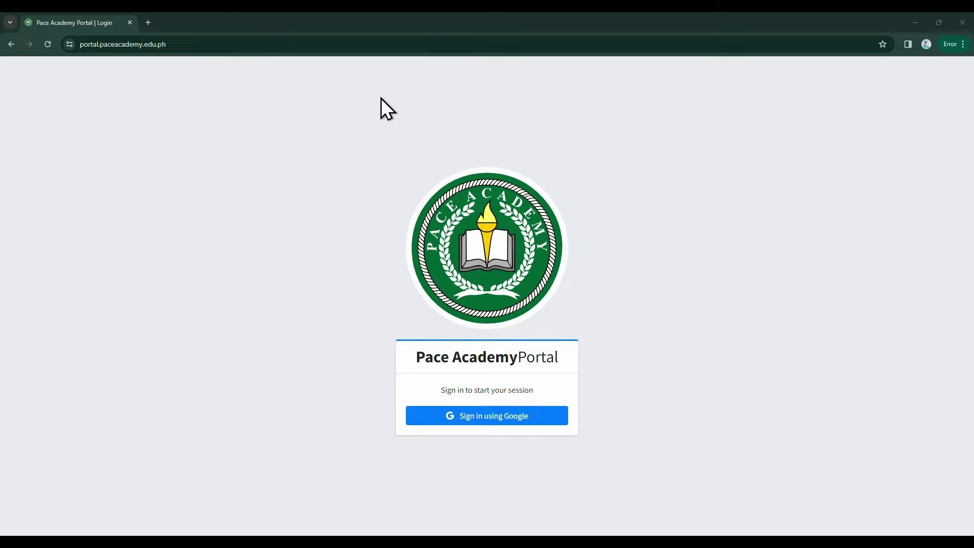
# Sign in with Google using the parent's school e-mail address and account password
pyautogui.click(464, 422)
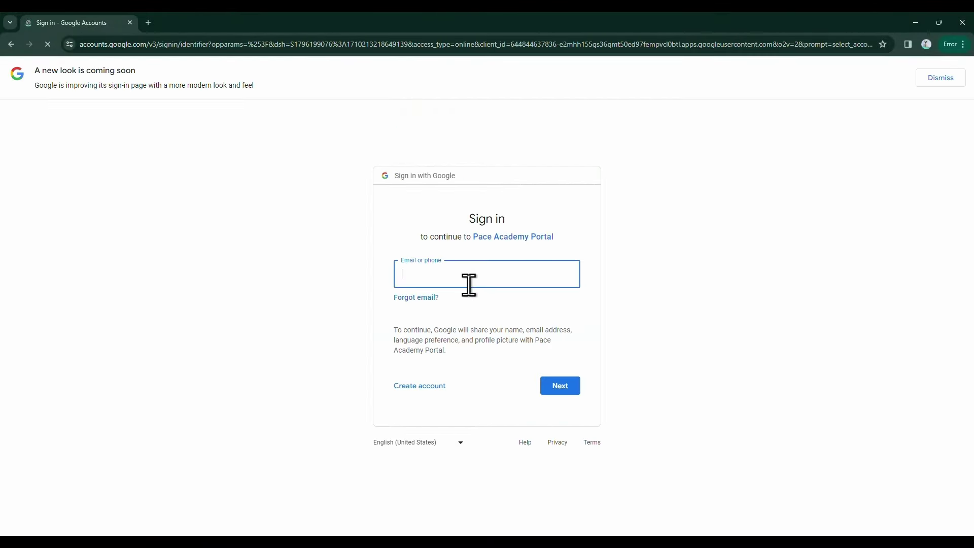
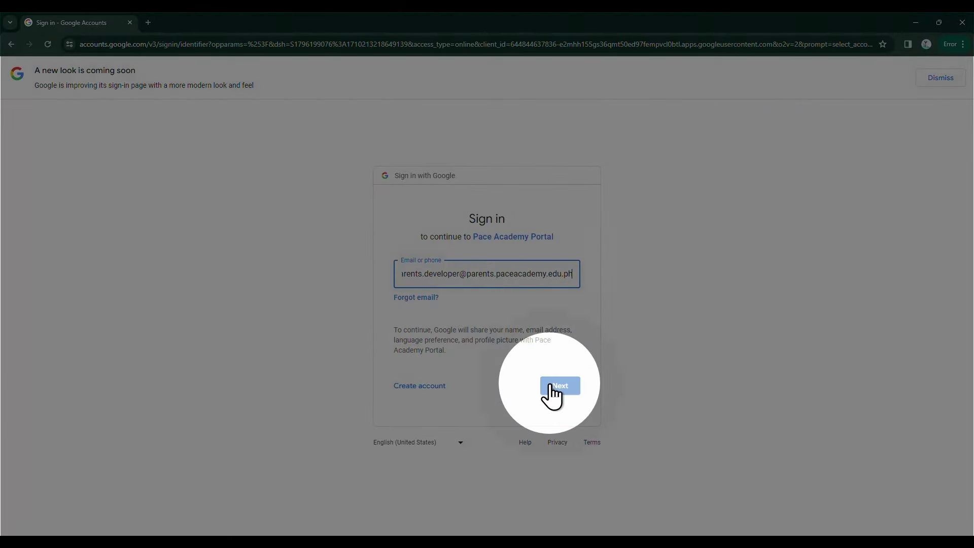
pyautogui.click(552, 387)
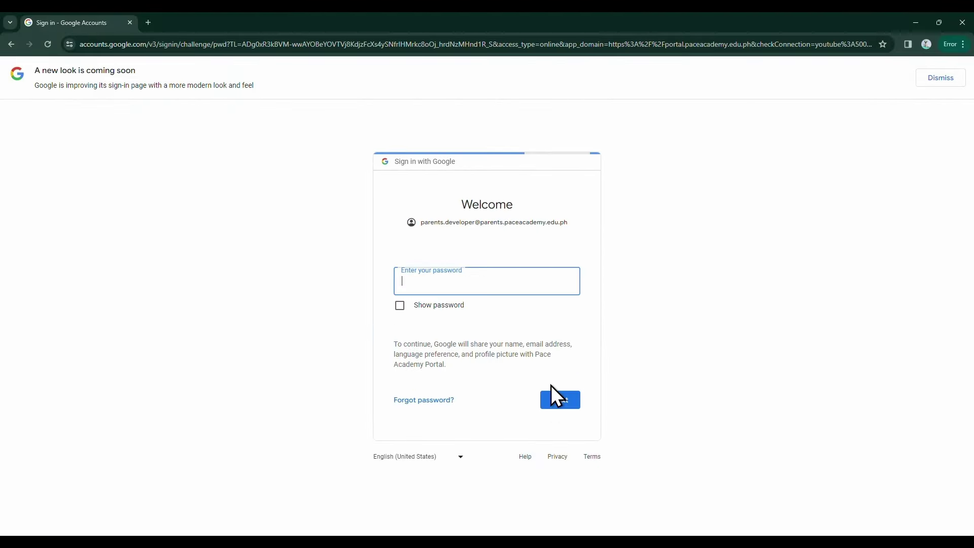
pyautogui.write('•••••••••••')
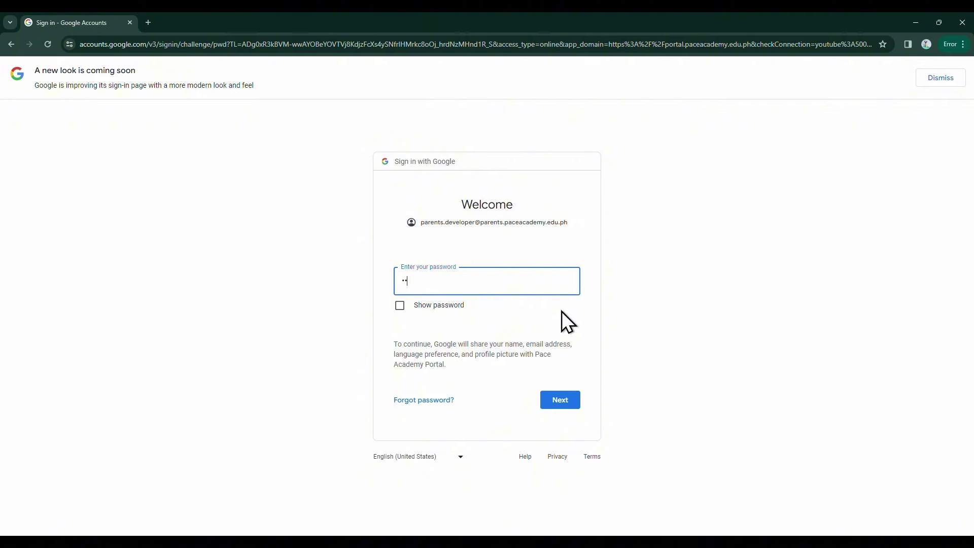
pyautogui.write('••')
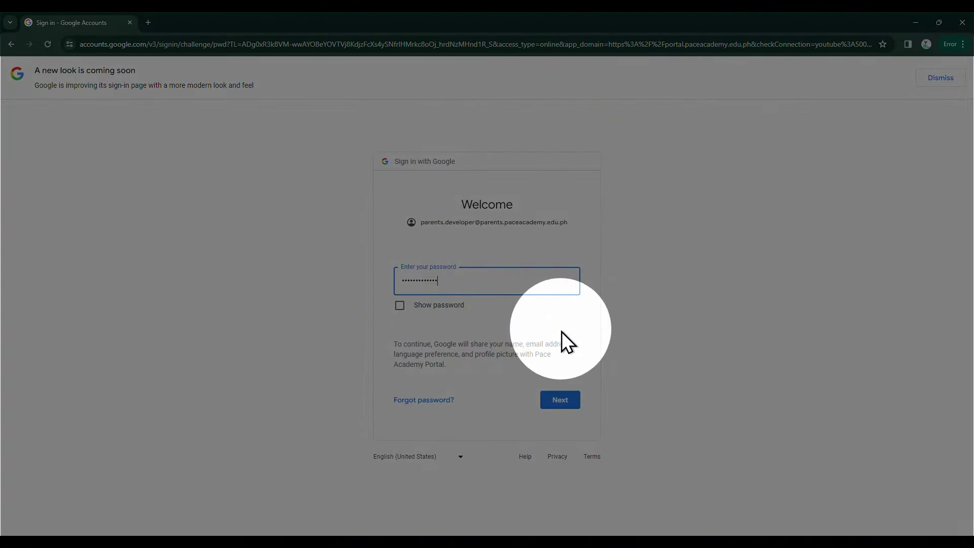
pyautogui.click(560, 400)
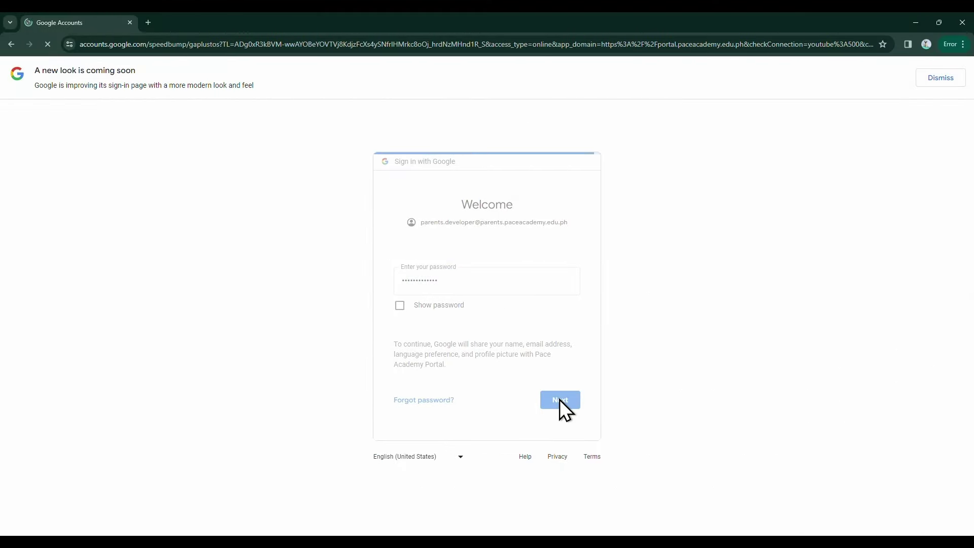
# Accept the school account notice, finish sign-in, and open the Add Child form
pyautogui.scroll(-3, 560, 400)
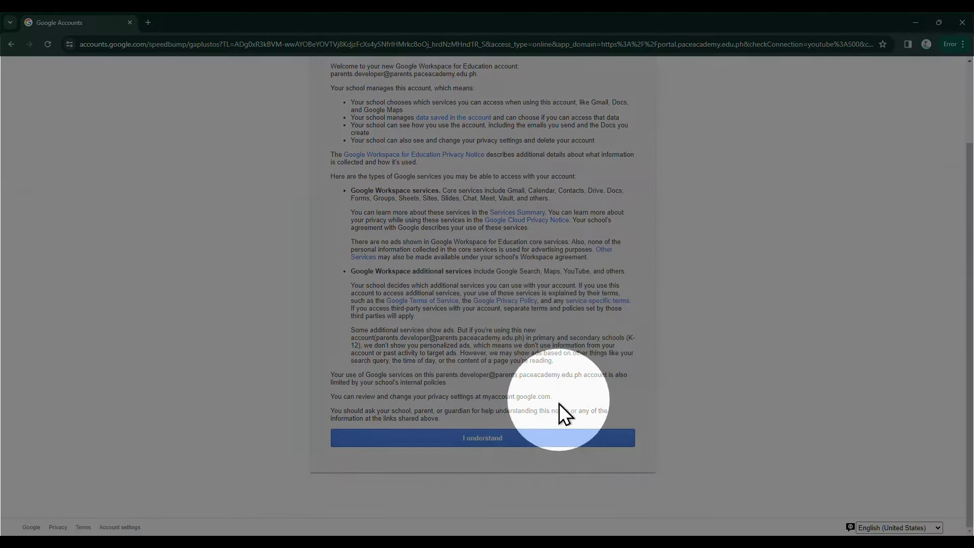
pyautogui.click(544, 442)
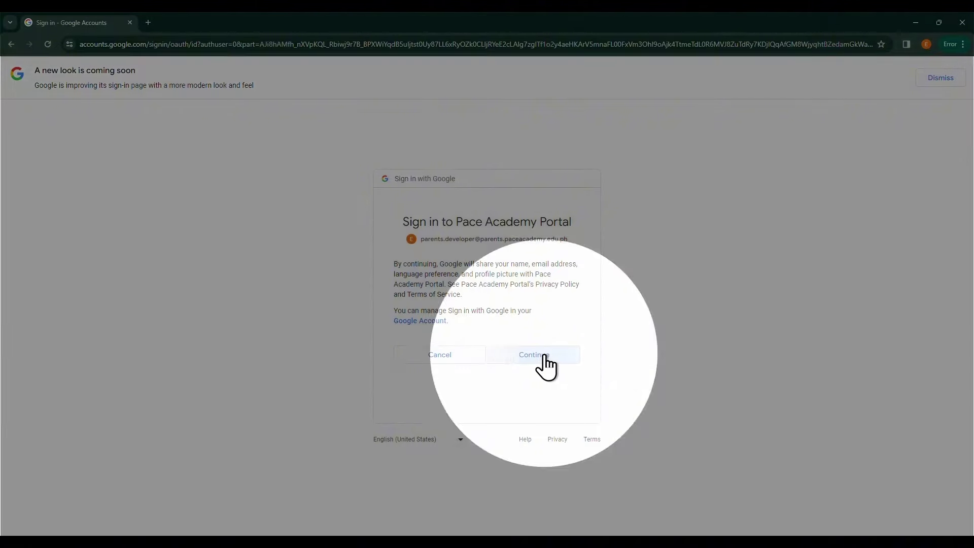
pyautogui.click(545, 357)
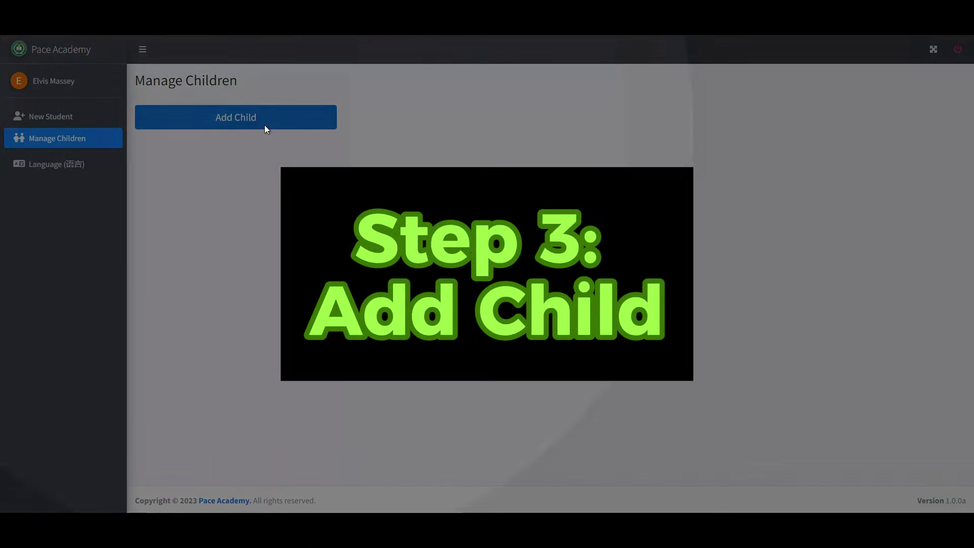
pyautogui.click(265, 127)
pyautogui.click(392, 145)
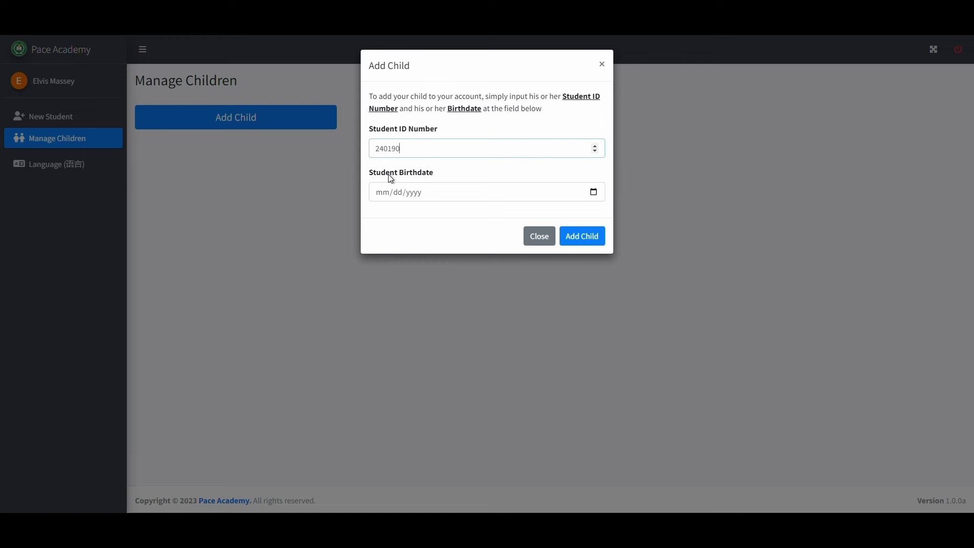
pyautogui.click(382, 193)
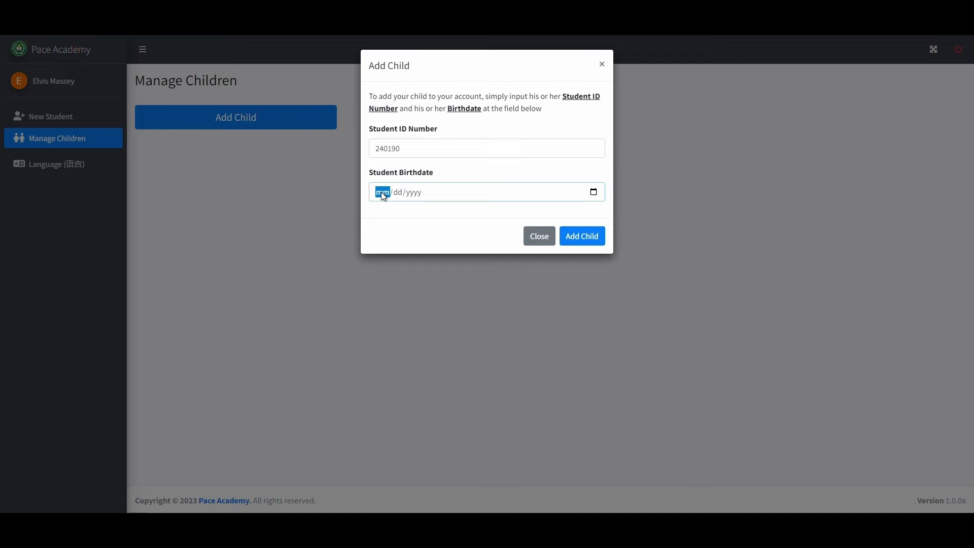
pyautogui.click(569, 236)
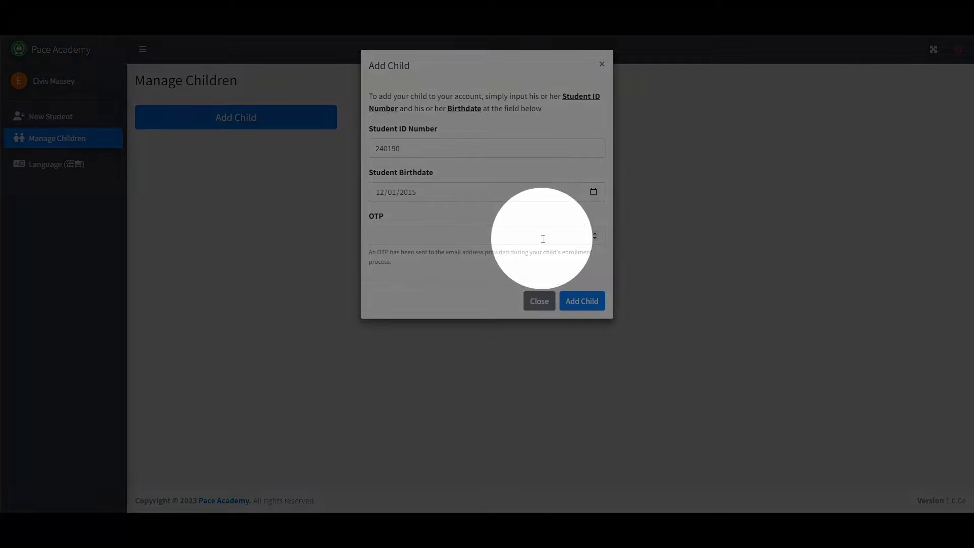
pyautogui.click(541, 238)
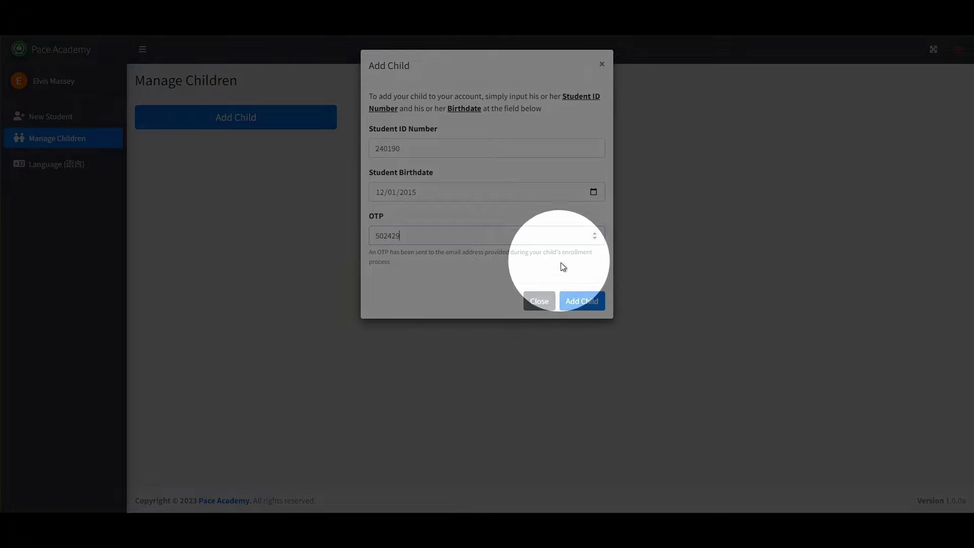
pyautogui.click(582, 301)
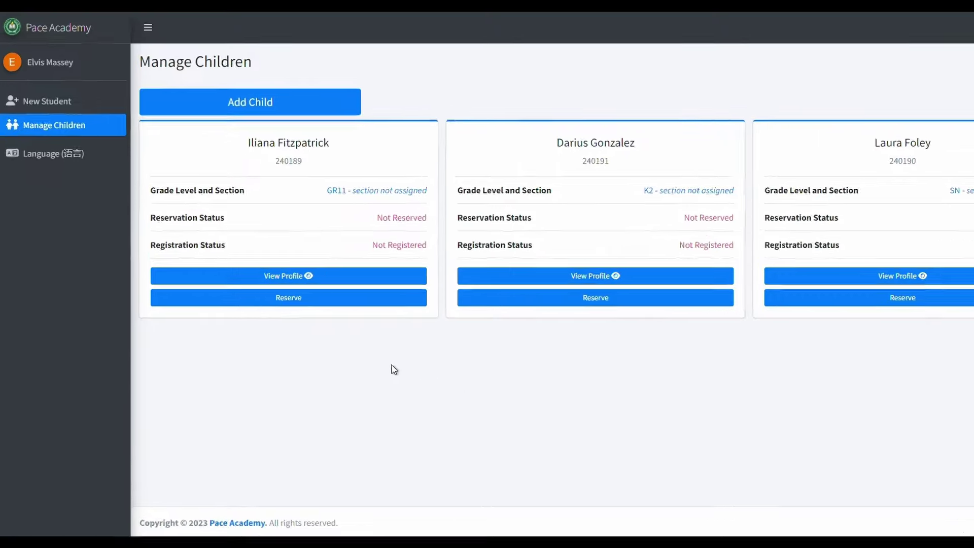
# Open the first child's ₱7,200.00 reservation form and browse for a payment proof file
pyautogui.click(451, 311)
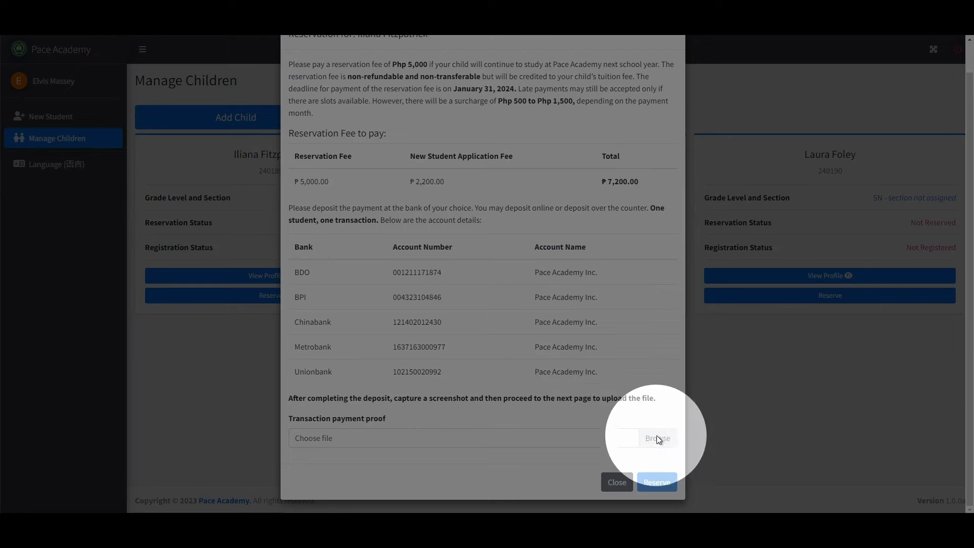
pyautogui.click(659, 440)
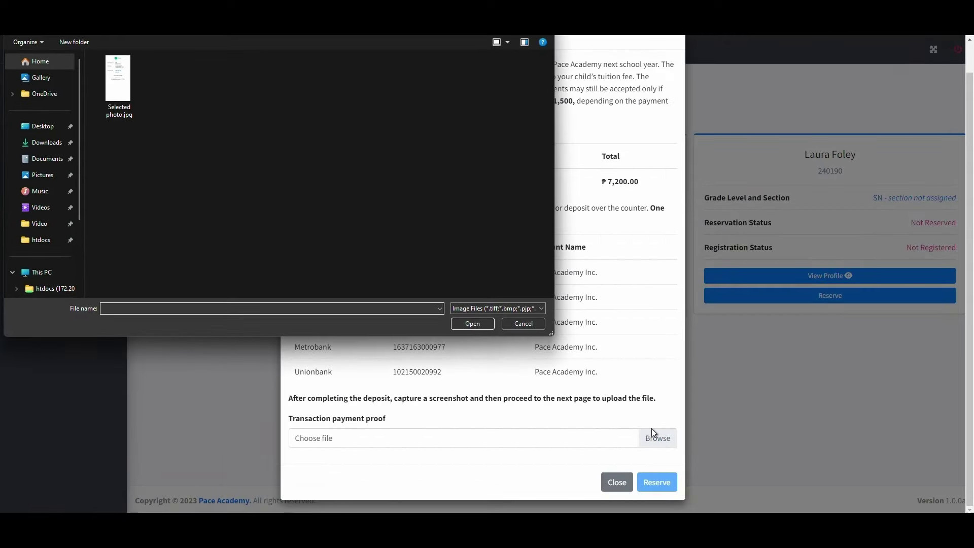
# Attach Selected photo.jpg as the payment proof and submit the first child's reservation
pyautogui.click(127, 84)
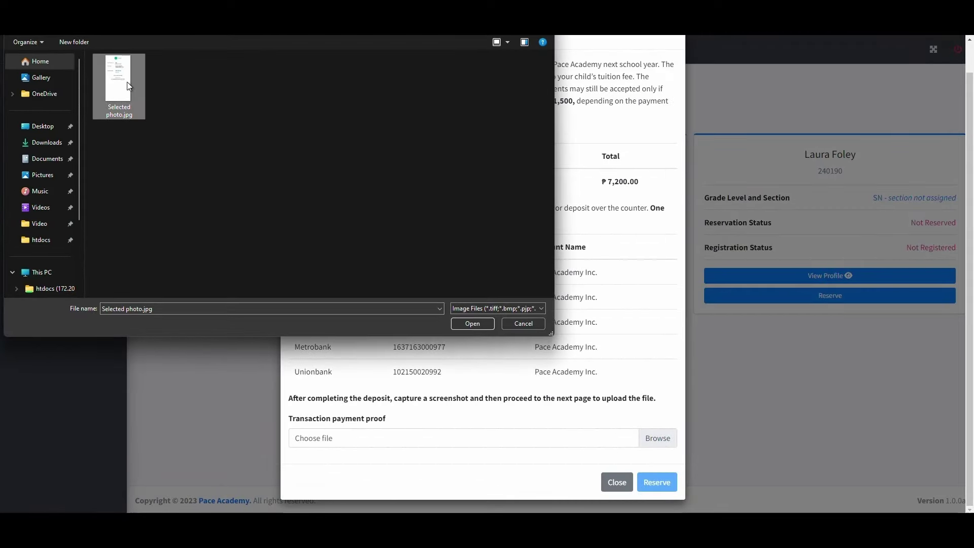
pyautogui.click(473, 323)
pyautogui.scroll(-5, 473, 323)
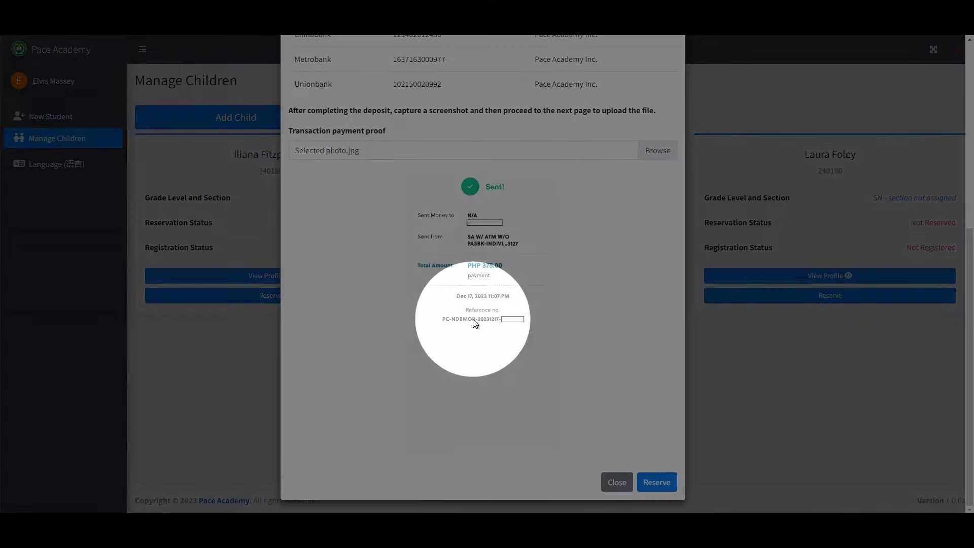
pyautogui.click(656, 482)
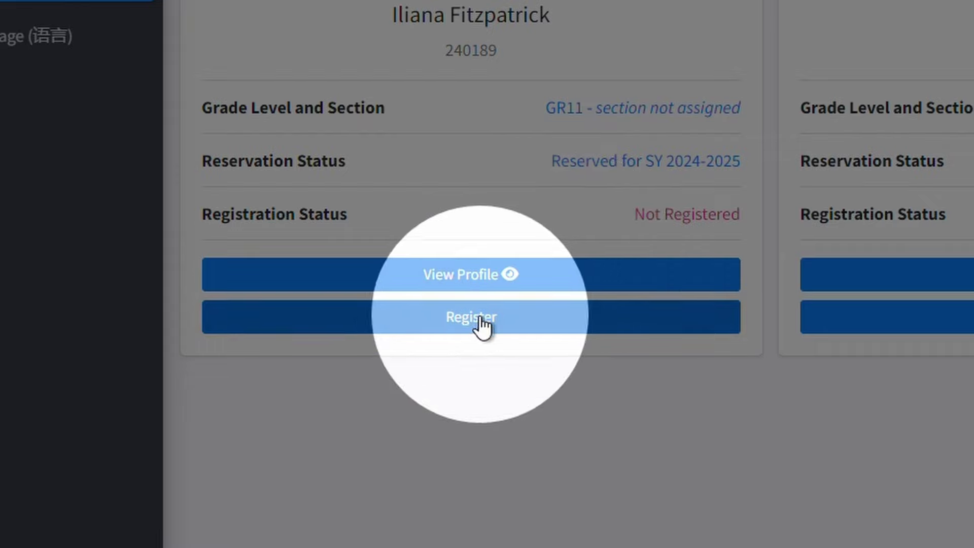
# Begin the reserved child's registration on 2 Payments terms, with ₱41,400.00 due
pyautogui.click(467, 327)
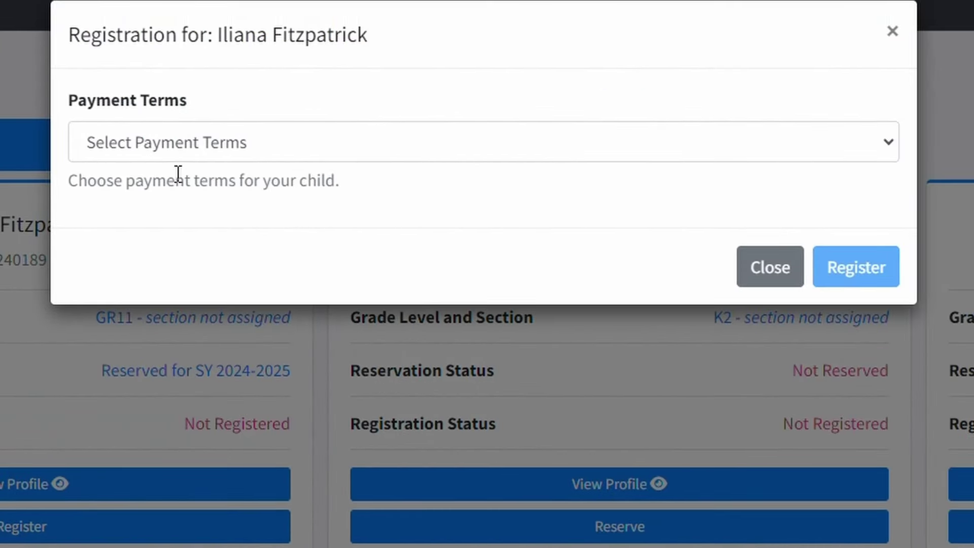
pyautogui.click(185, 148)
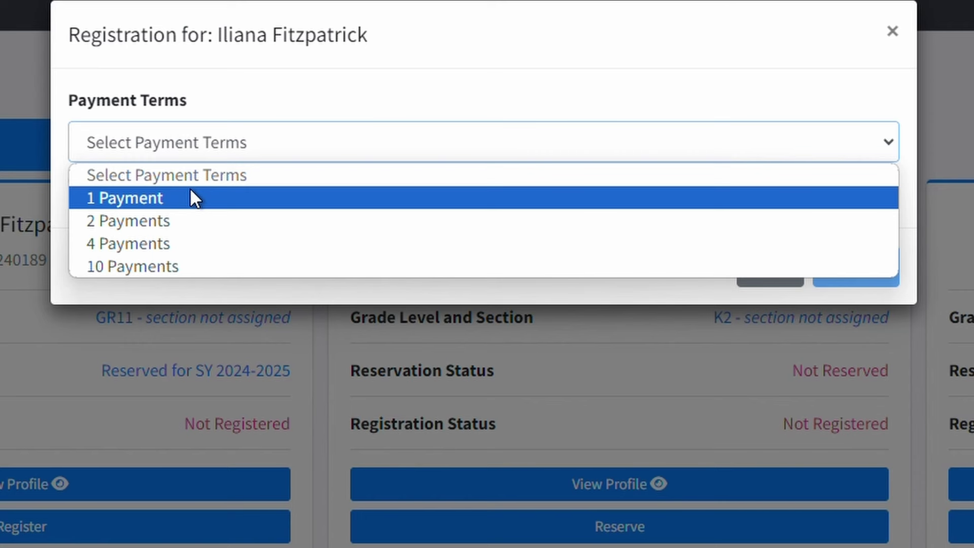
pyautogui.click(191, 217)
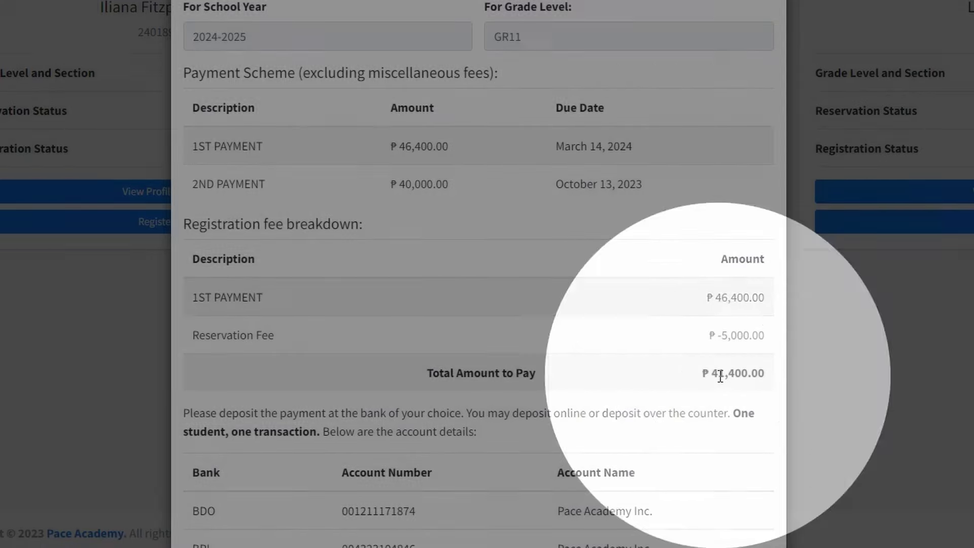
pyautogui.scroll(-4, 720, 376)
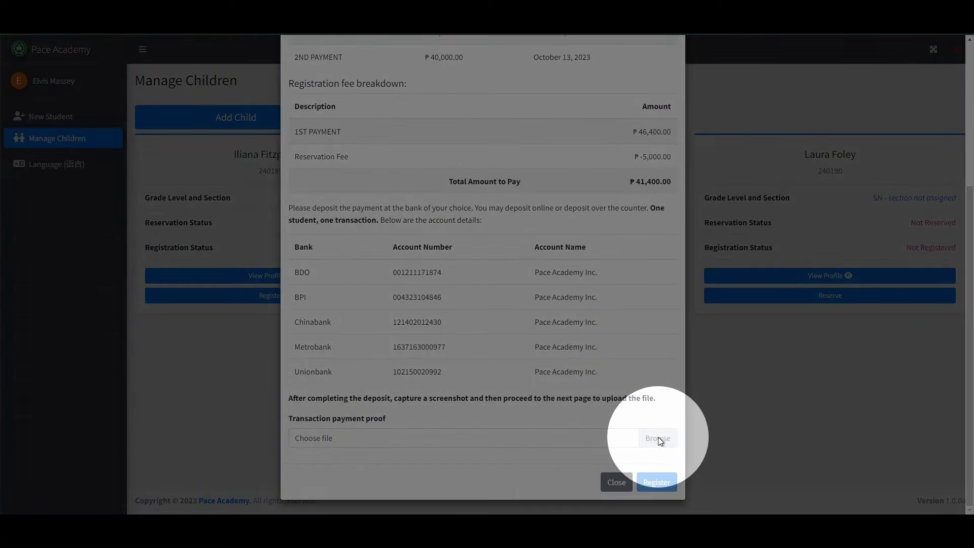
# Attach Selected photo.jpg as payment proof and view its PHP 375.00 receipt preview
pyautogui.click(658, 438)
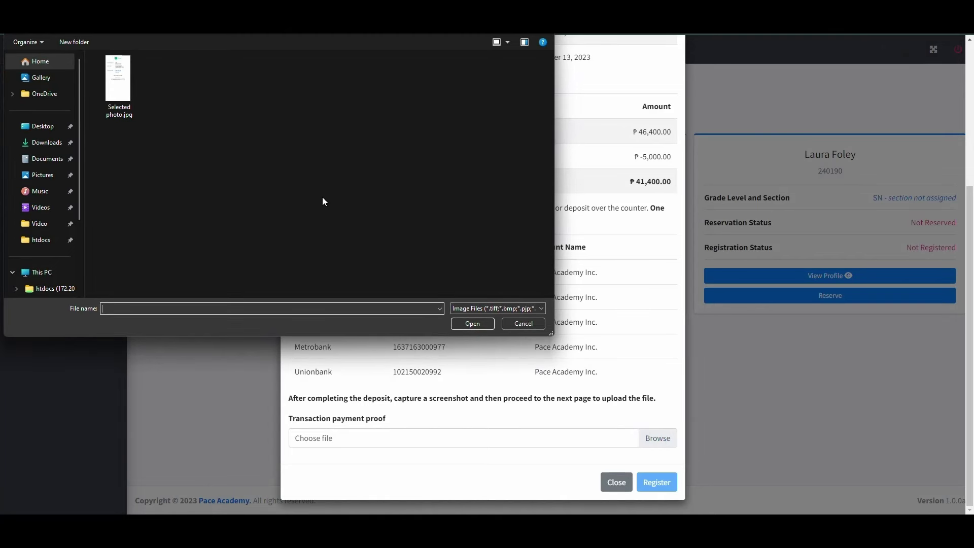
pyautogui.click(123, 79)
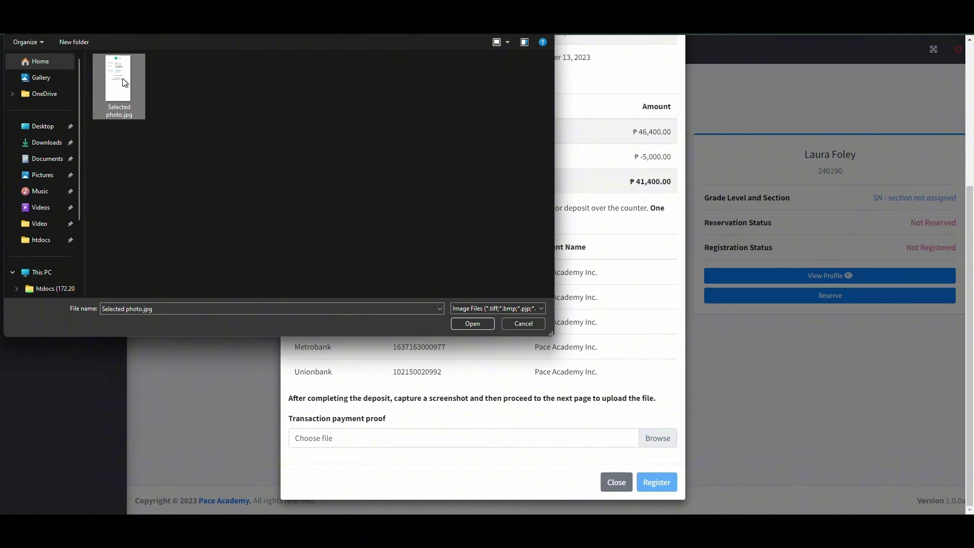
pyautogui.click(473, 324)
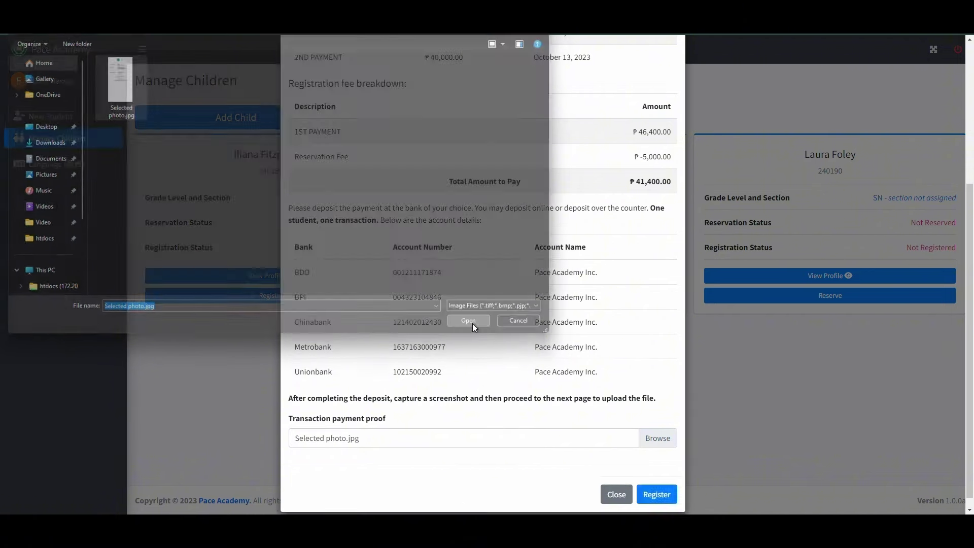
pyautogui.scroll(-5, 495, 317)
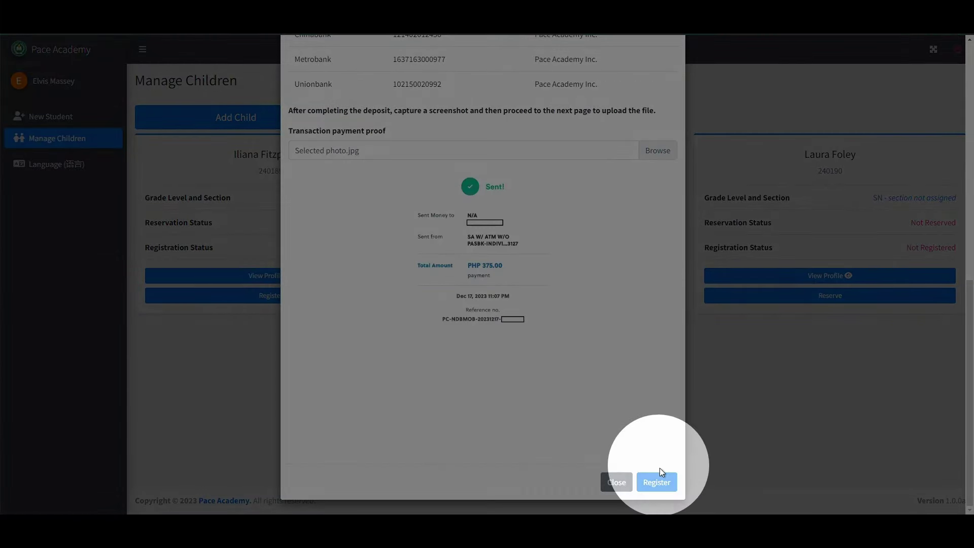
# Submit the SY 2024-2025 registration, then go to the child's profile Fetchers page
pyautogui.click(666, 489)
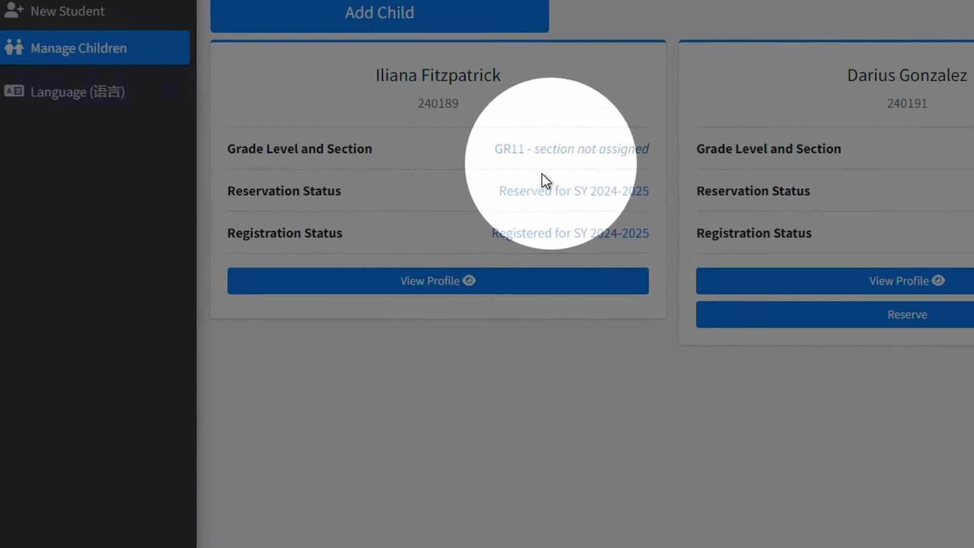
pyautogui.click(463, 287)
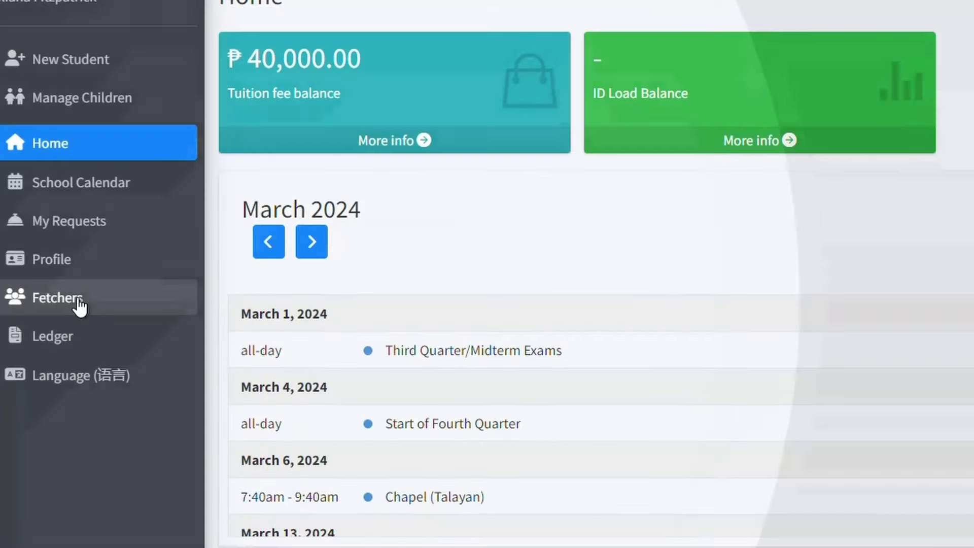
pyautogui.click(80, 306)
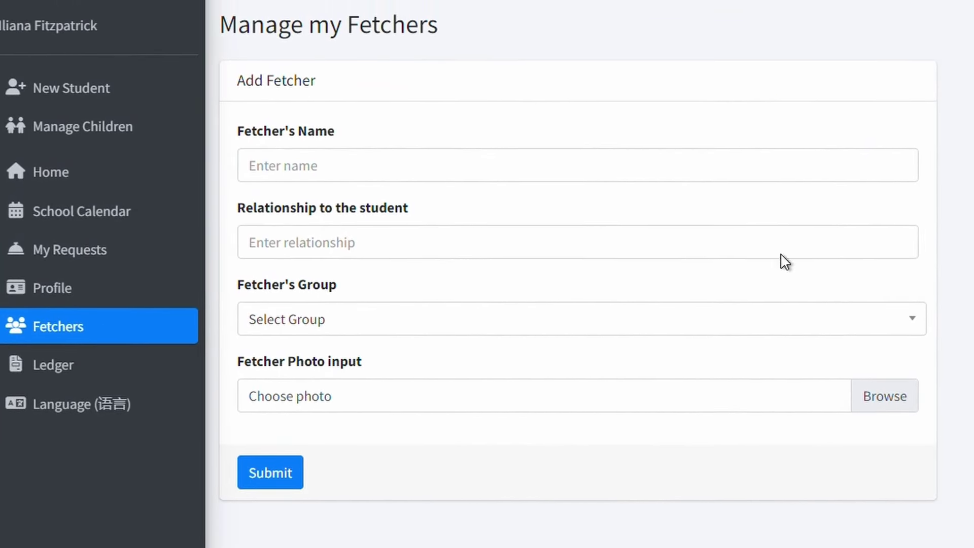
# Enter the fetcher's full name, relationship Mother, and assign her to Group 1
pyautogui.click(715, 159)
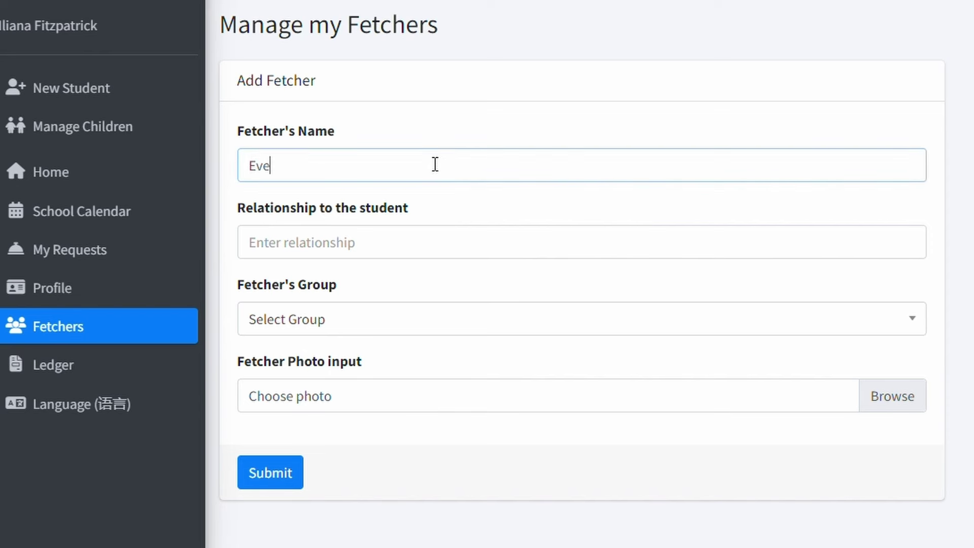
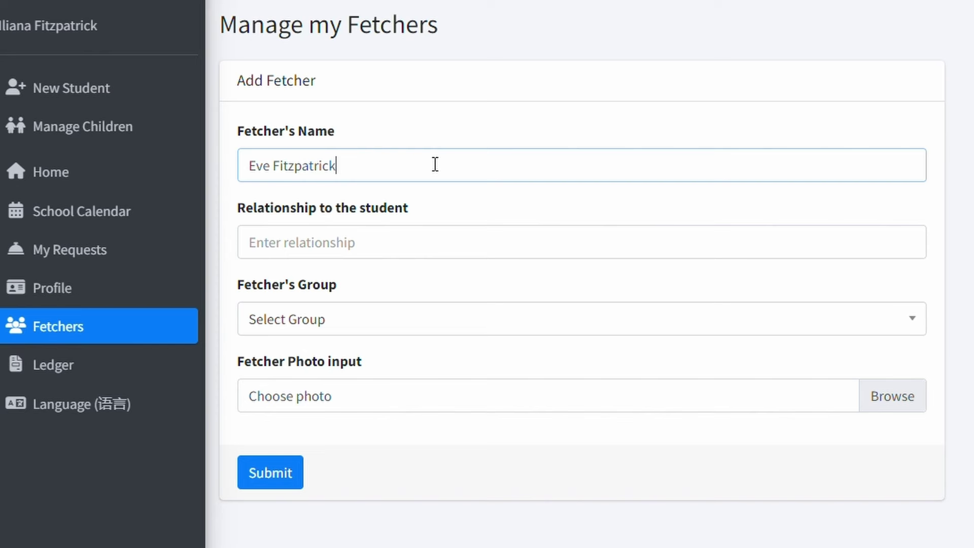
pyautogui.click(417, 242)
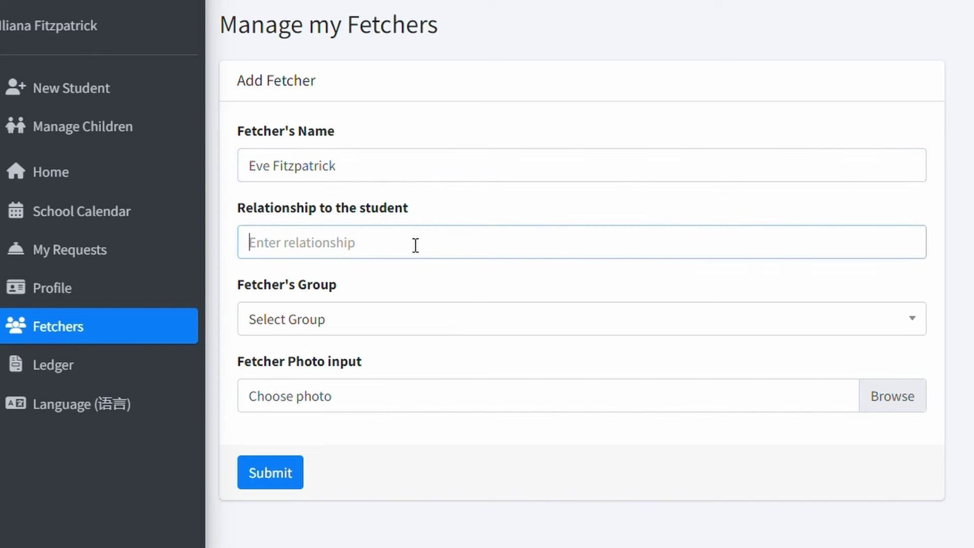
pyautogui.write('Mother')
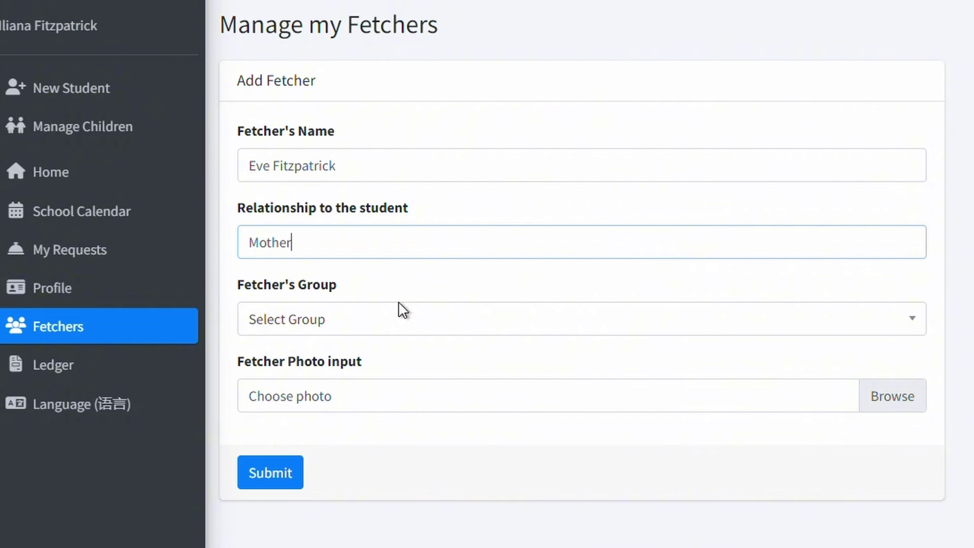
pyautogui.click(402, 319)
pyautogui.click(374, 426)
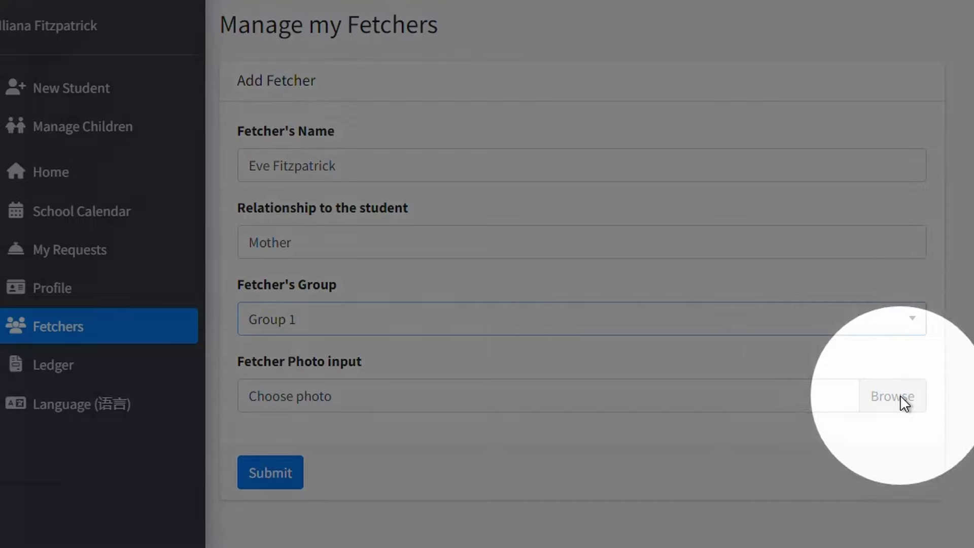
# Attach fetcher picture.png as her photo and submit the new fetcher
pyautogui.click(900, 395)
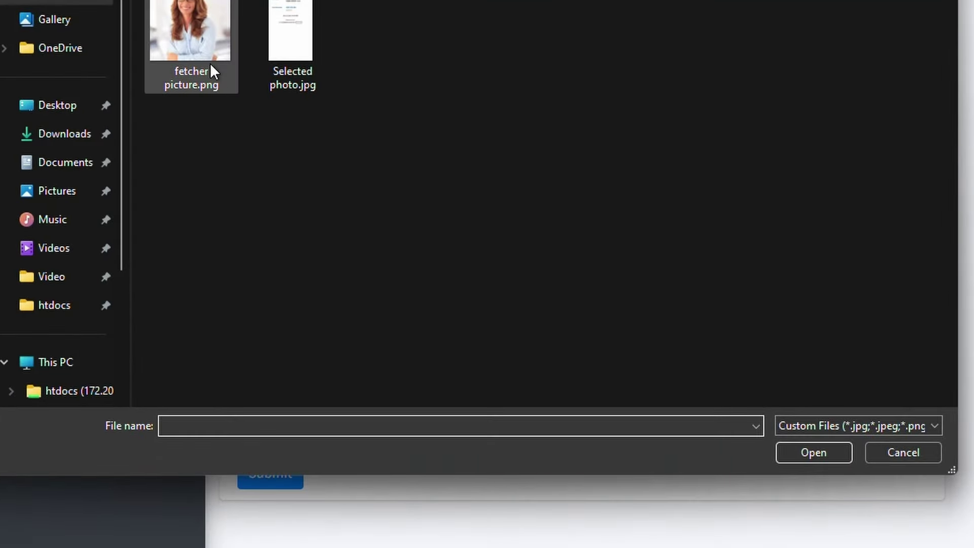
pyautogui.click(207, 56)
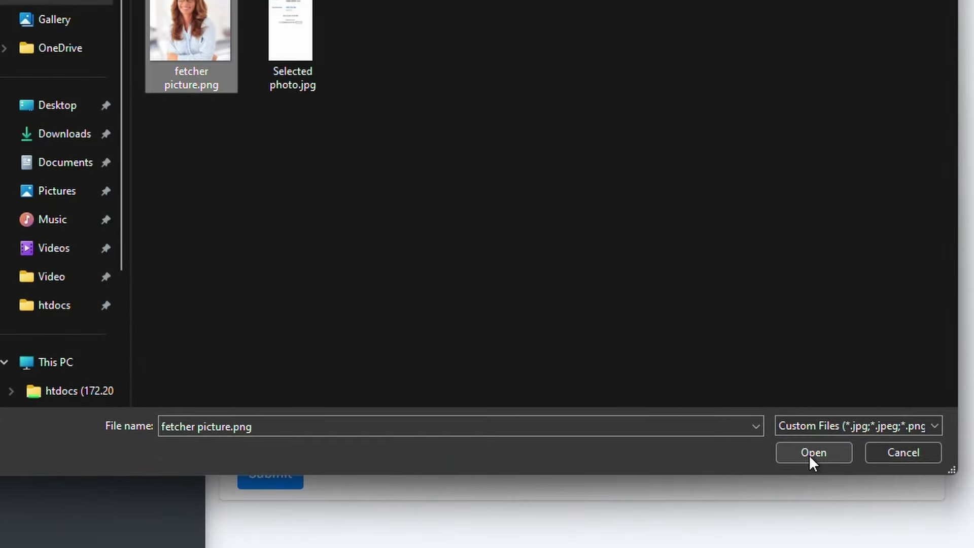
pyautogui.click(809, 456)
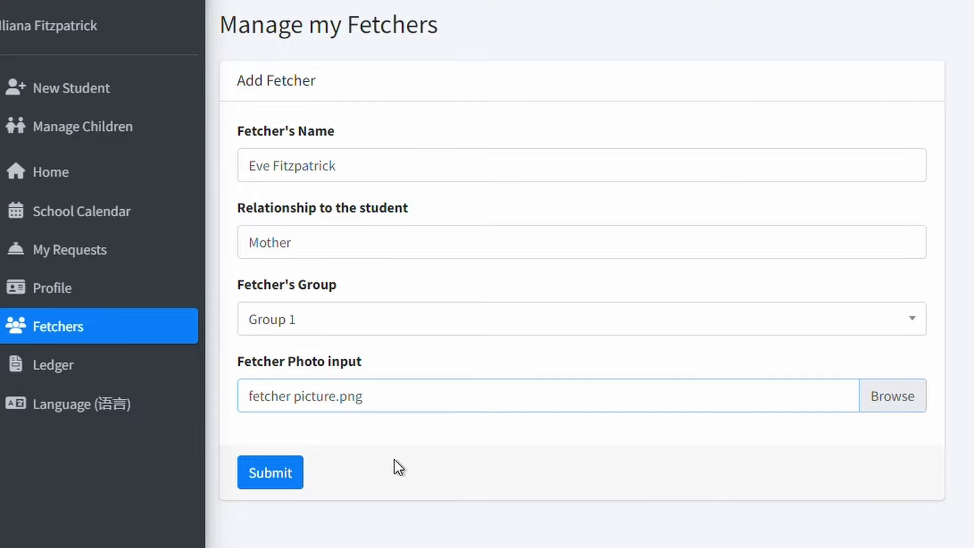
pyautogui.click(278, 467)
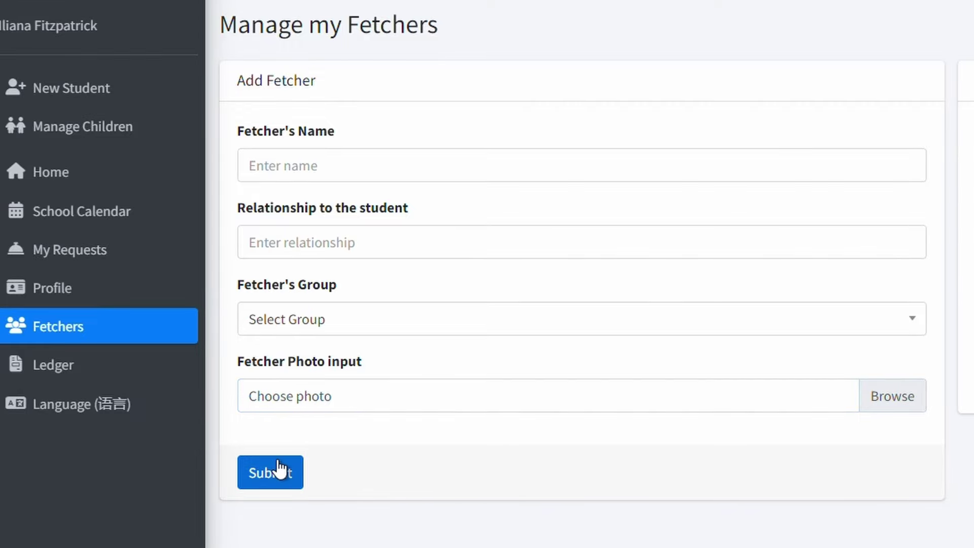